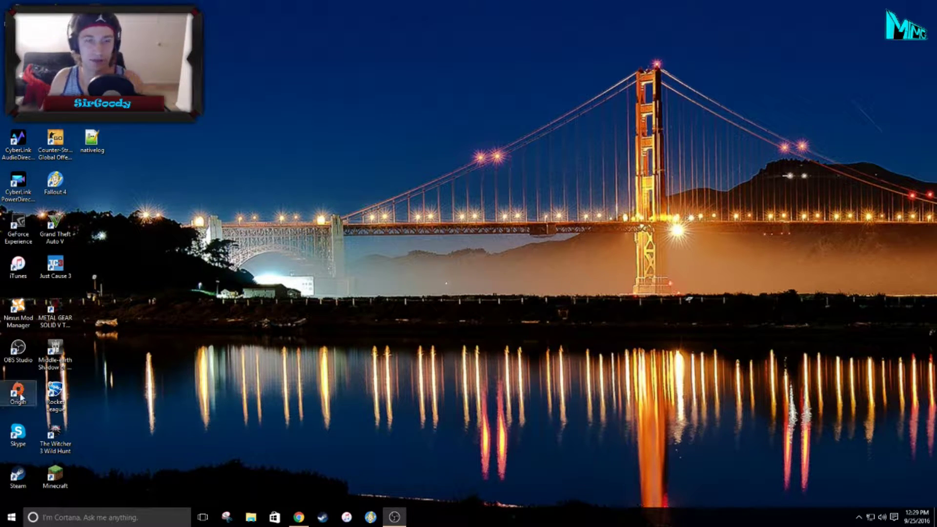
- Start the Minecraft Launcher from the desktop and open the current profile in the Profile Editor
double_click(45, 471)
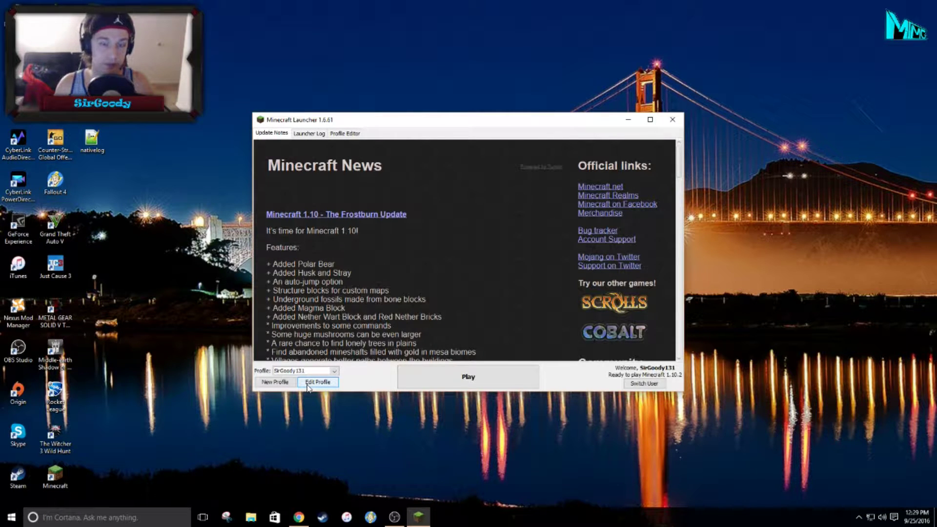
left_click(308, 384)
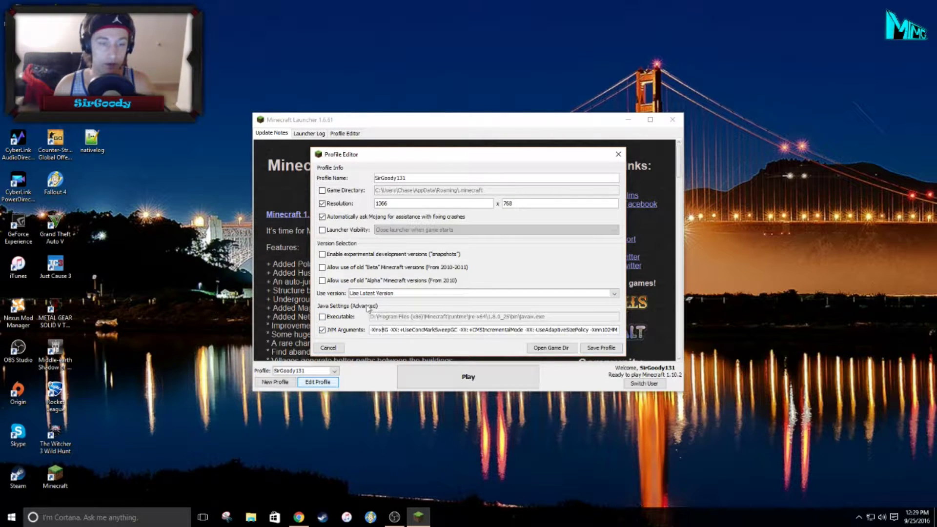
- Re-enable the JVM Arguments and change -Xmx8G to -Xmx1G and -Xmn1024M to -Xmn128M
left_click(322, 331)
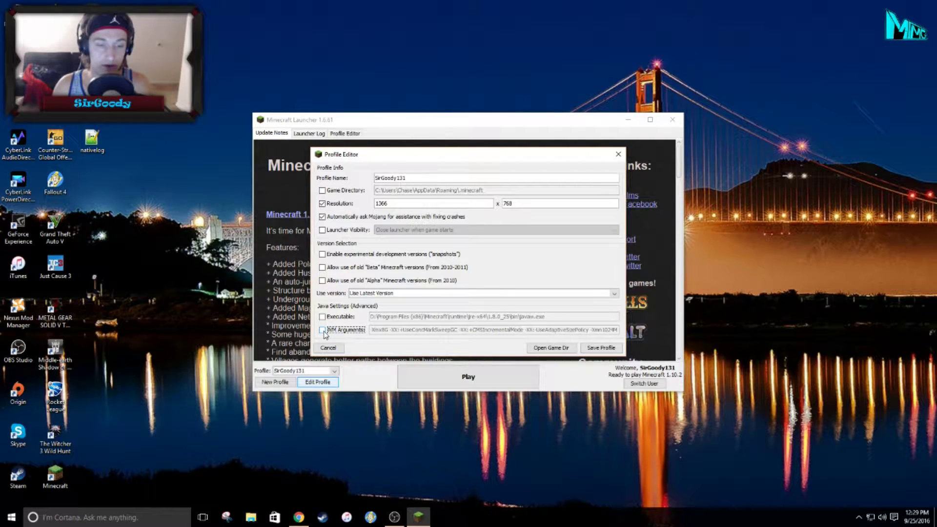
left_click(322, 330)
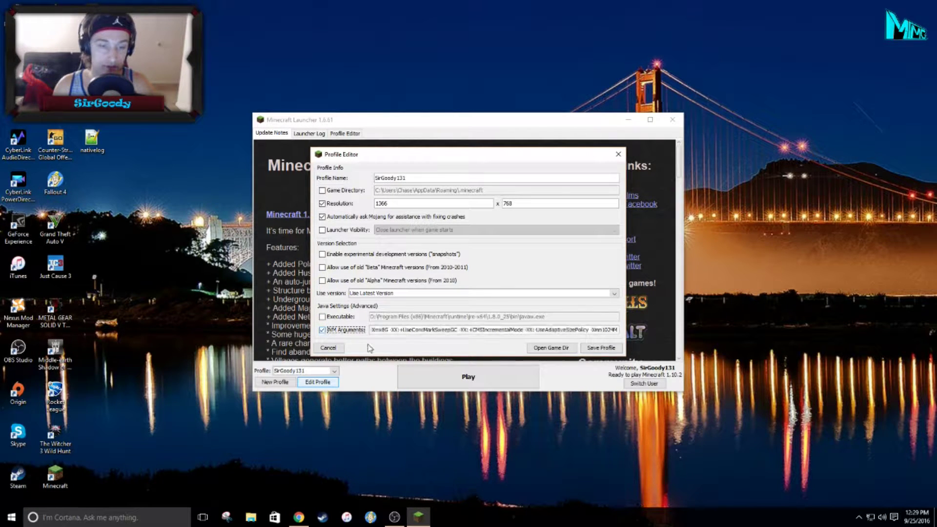
left_click(383, 330)
key("Delete")
type("1")
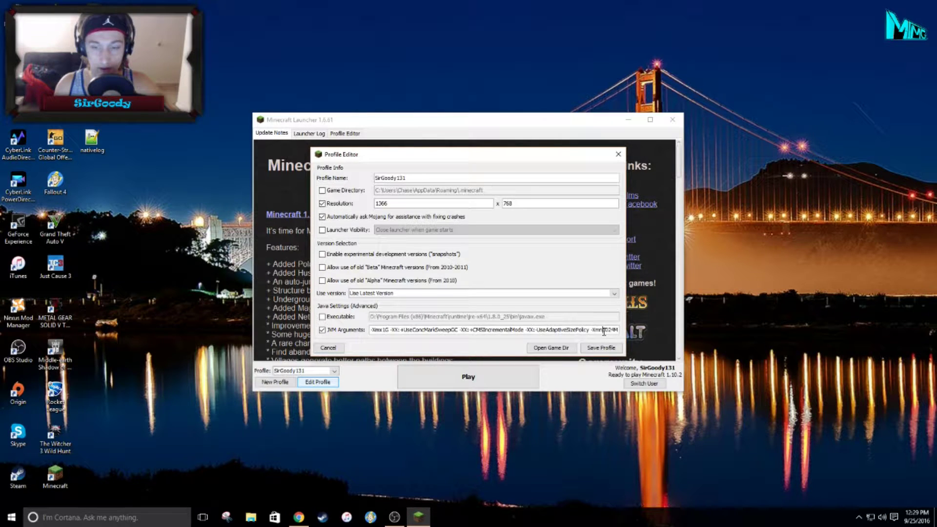
left_click_drag(603, 330, 615, 330)
type("1")
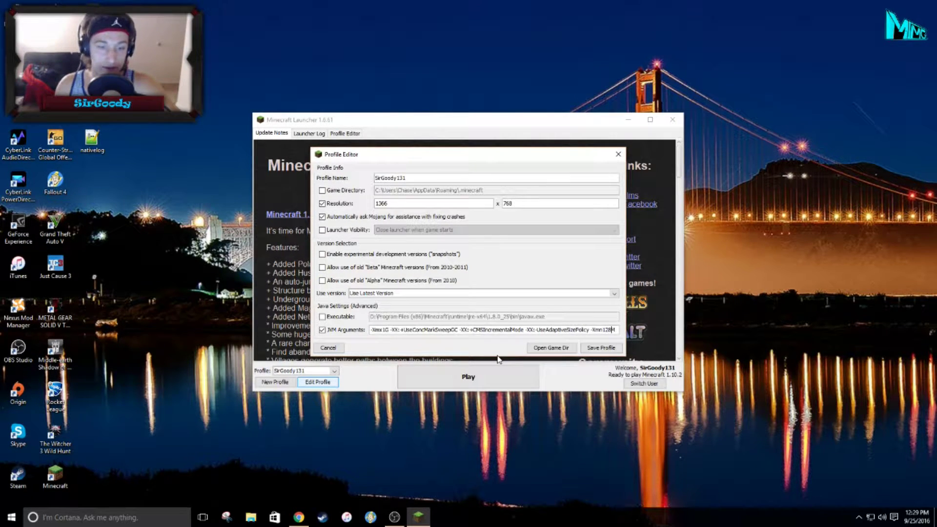
double_click(380, 330)
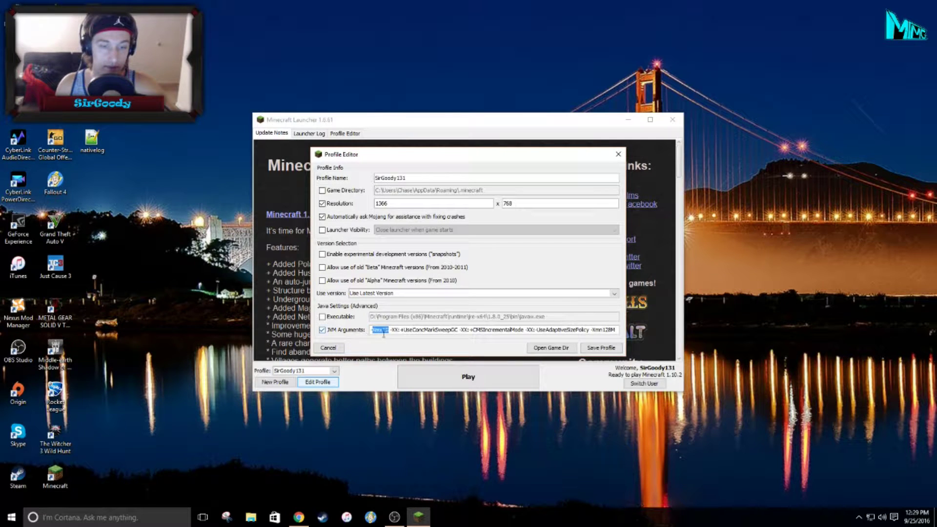
- Replace the 1 in -Xmx1G with 8 so the JVM arguments read -Xmx8G
left_click(383, 331)
key("BackSpace")
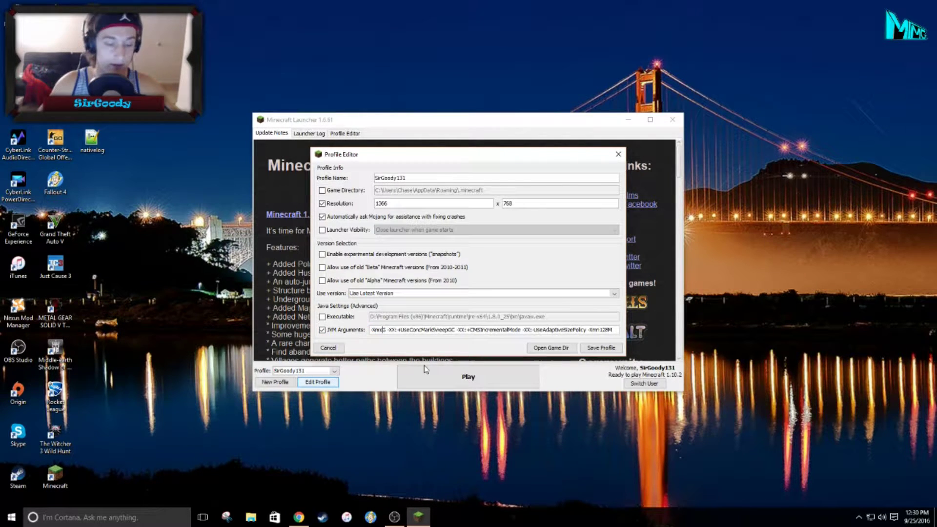
type("8")
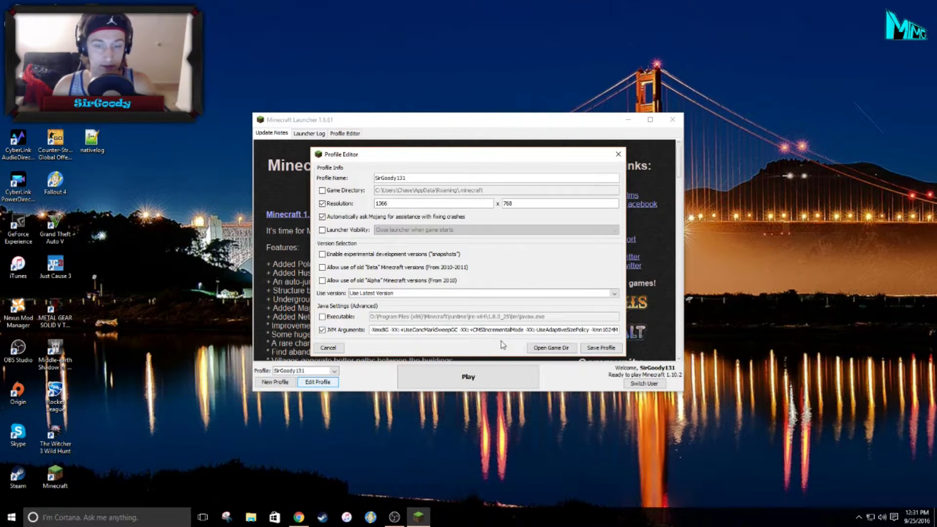
- Save the profile, launch Minecraft 1.10.2, and load the New World singleplayer save
left_click(603, 349)
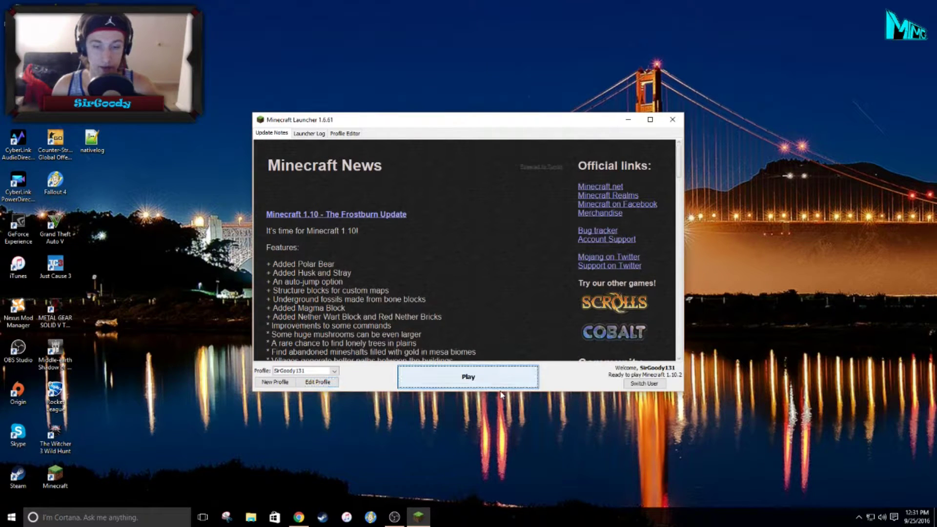
left_click(493, 377)
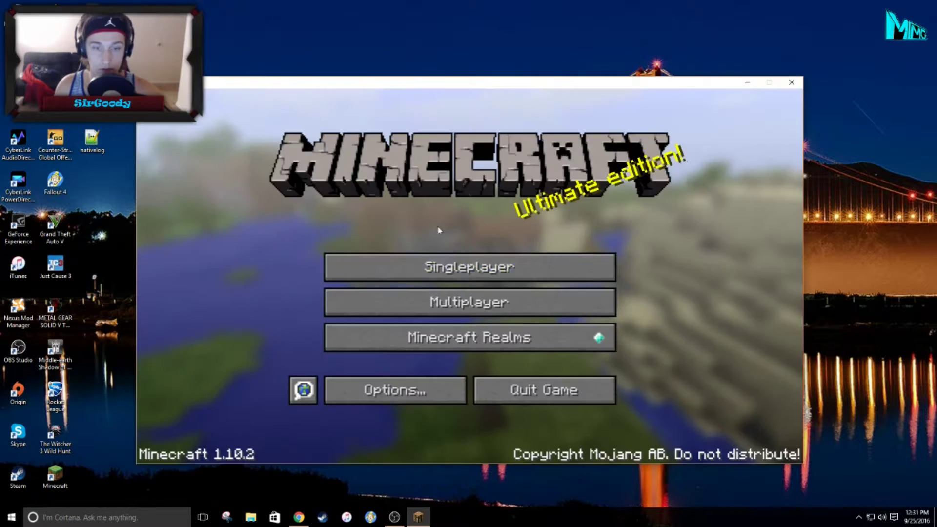
left_click(450, 258)
left_click(463, 176)
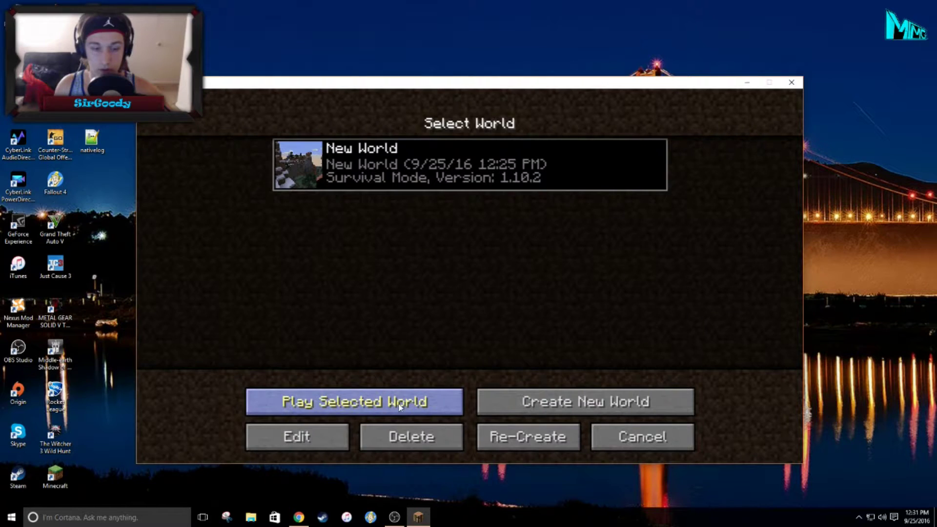
left_click(376, 410)
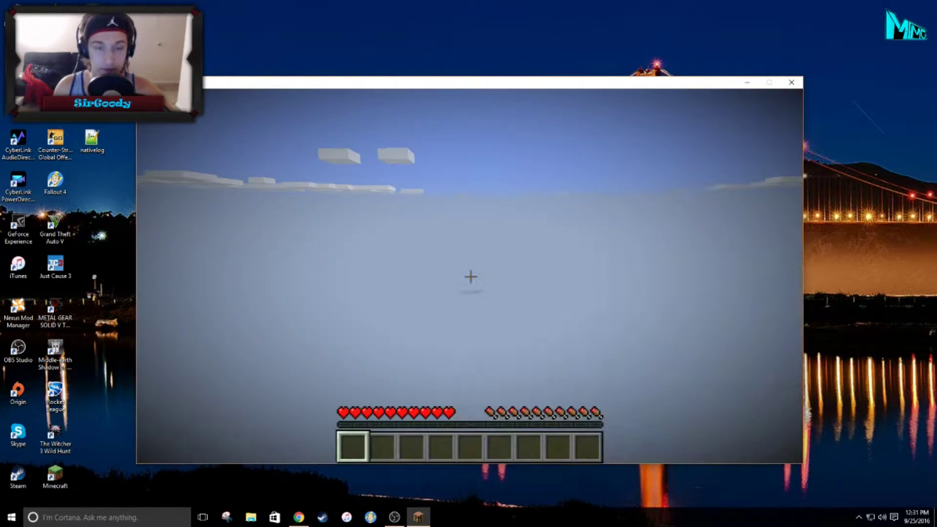
- Show the F3 debug stats with about 8089 MB max memory, walk and jump forward, then pause
key("F3")
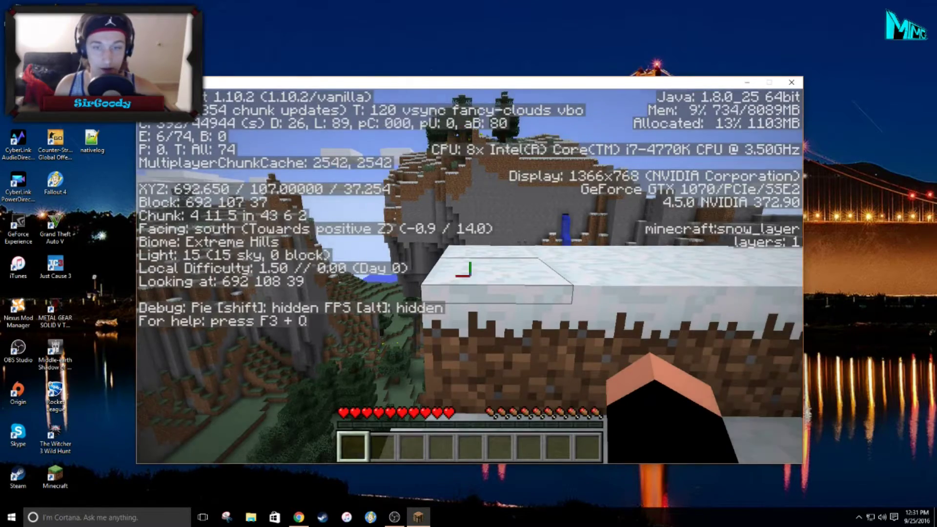
key("w")
key("space")
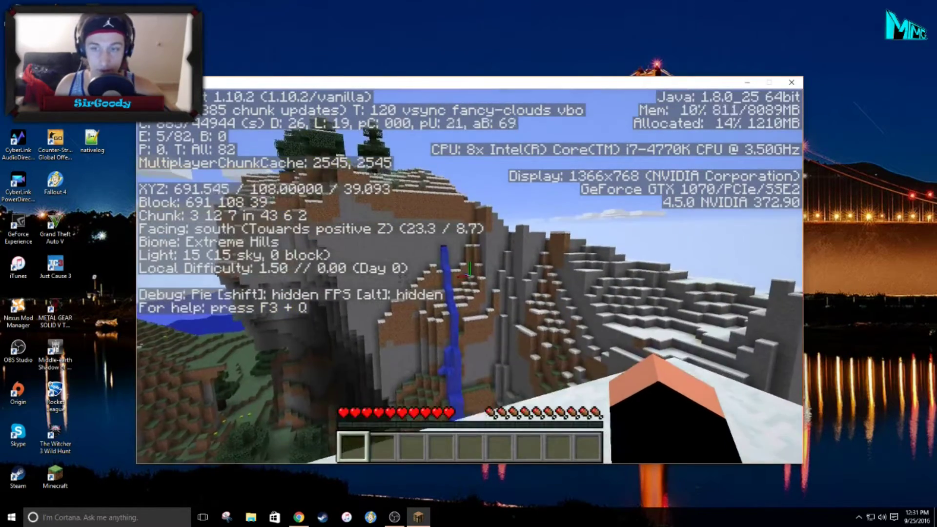
key("Escape")
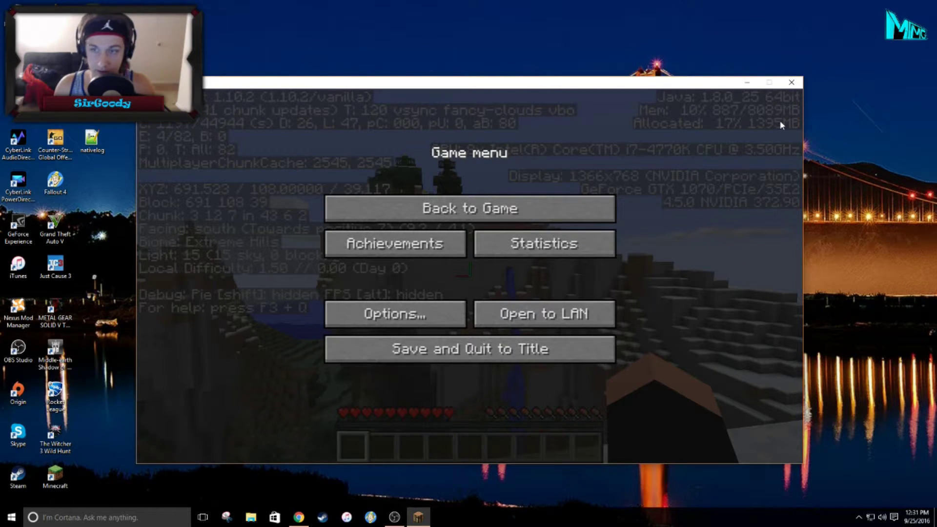
- Set Video Settings render distance to 32 chunks, adjust brightness, and return to the Game menu
left_click(436, 314)
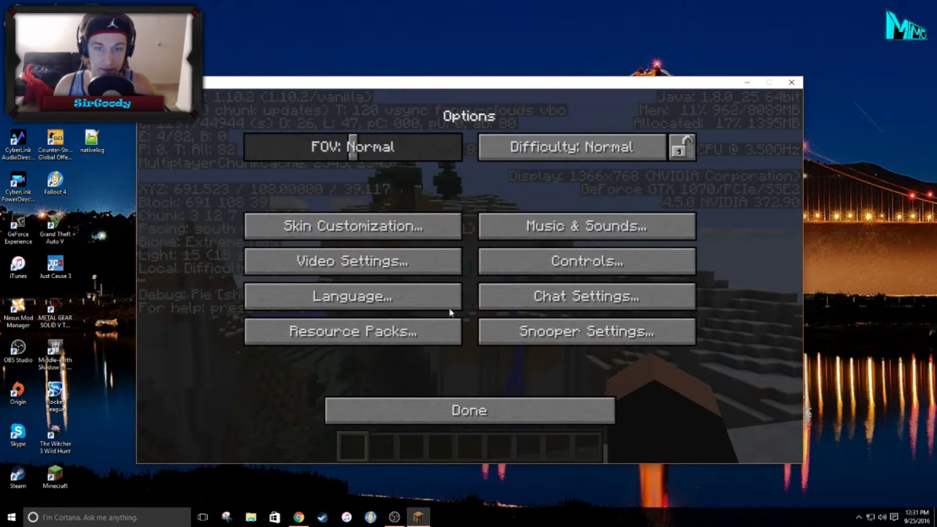
left_click(397, 267)
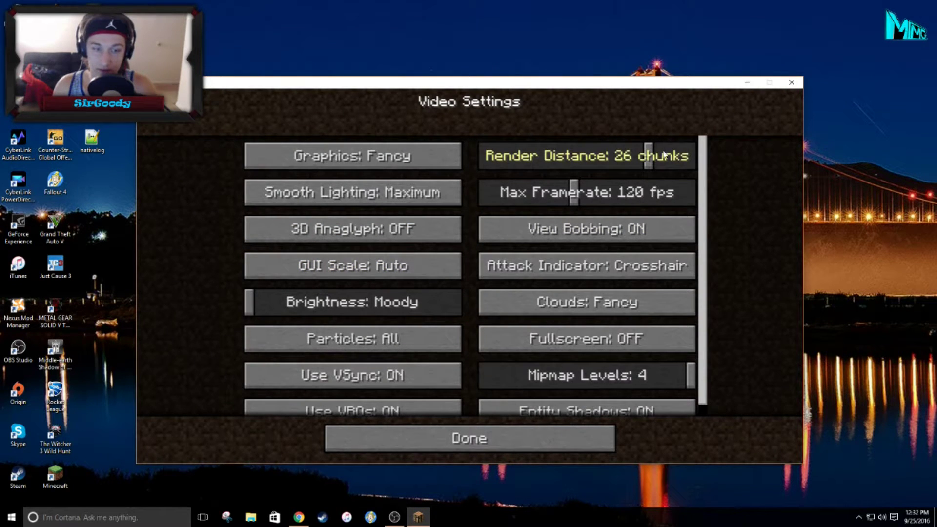
left_click_drag(668, 157, 790, 174)
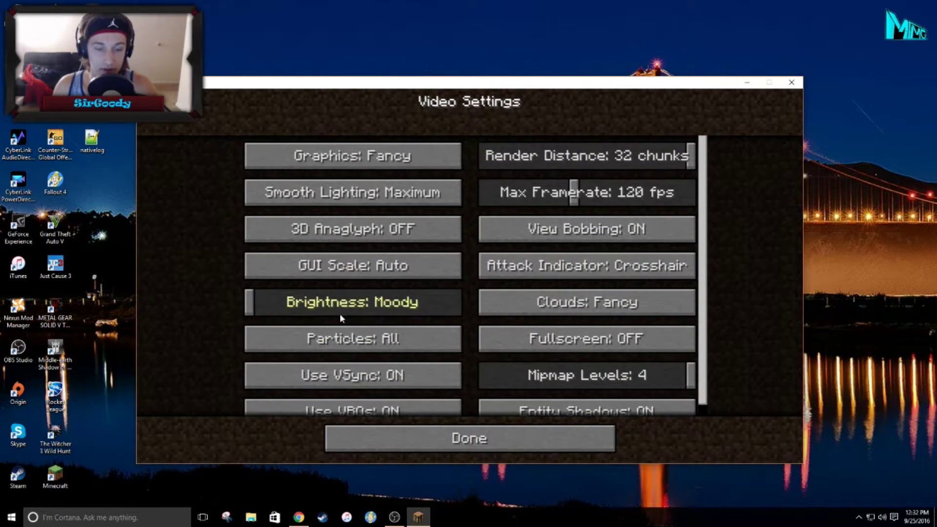
mouse_move(340, 313)
left_mouse_down()
mouse_move(351, 309)
mouse_move(245, 326)
left_mouse_up()
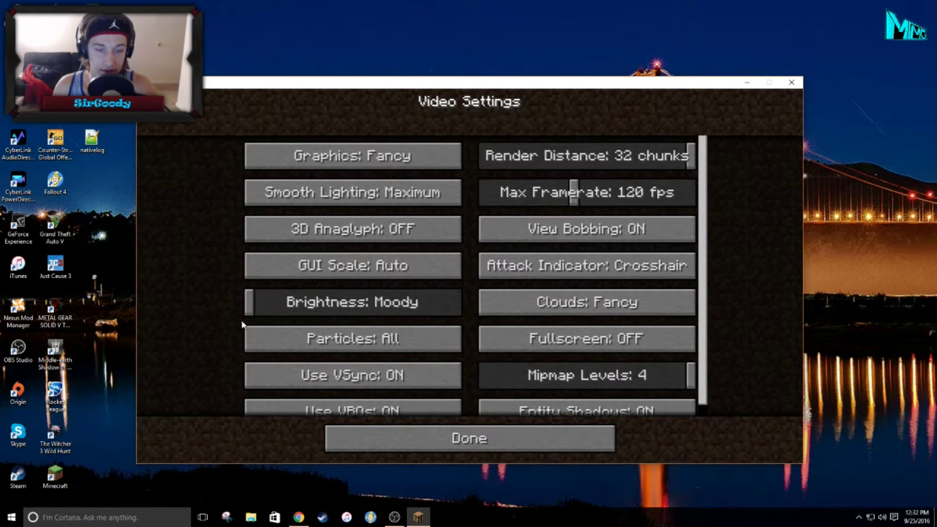
left_click(498, 443)
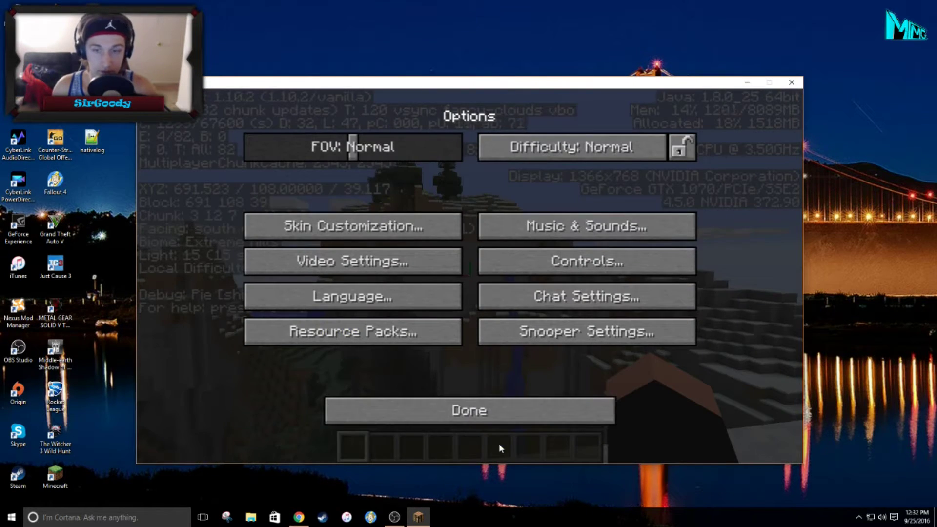
left_click(528, 414)
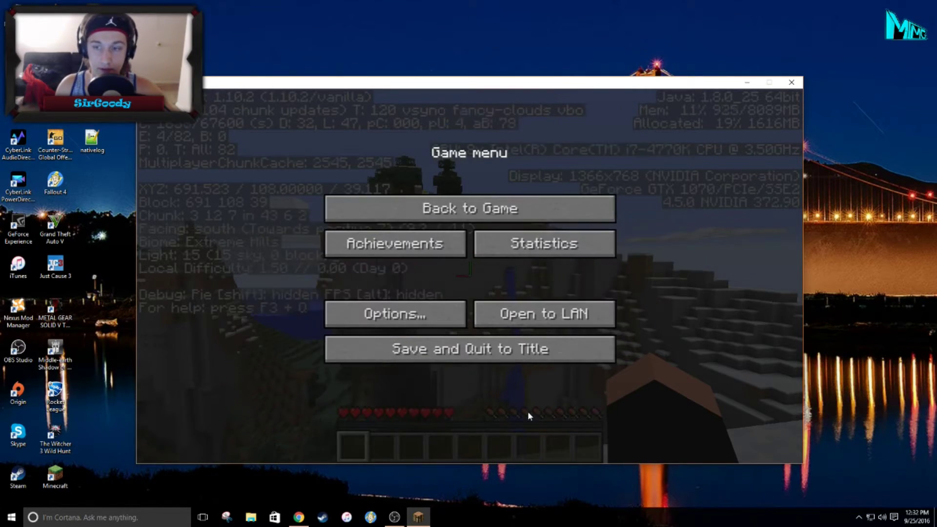
key("Escape")
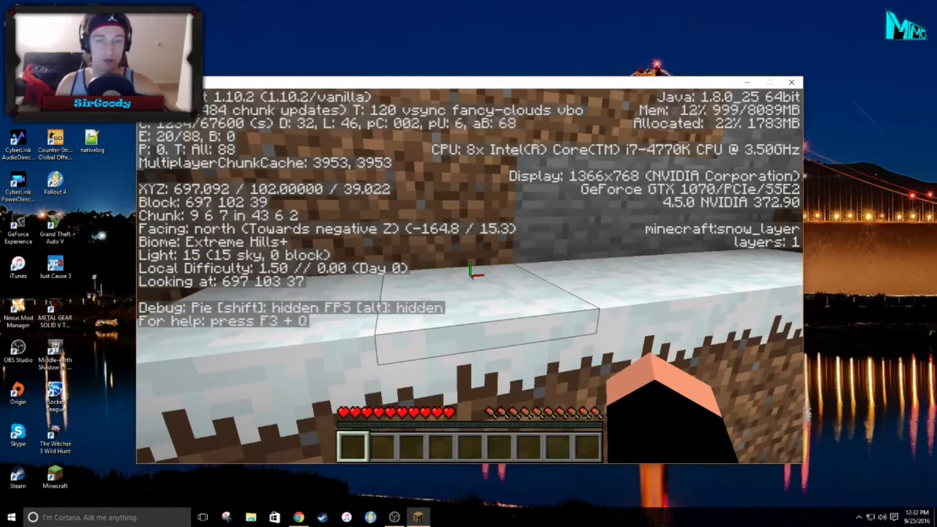
key("w")
key("space")
key("w")
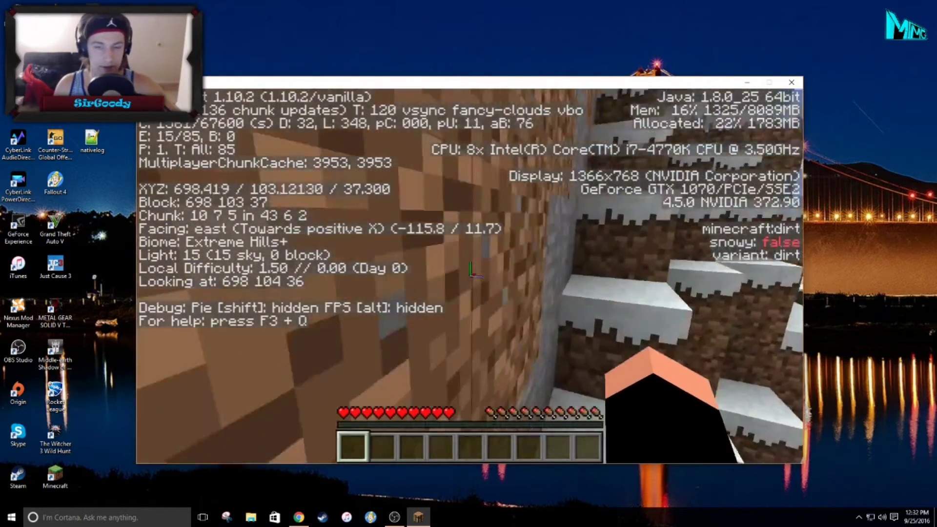
key("space")
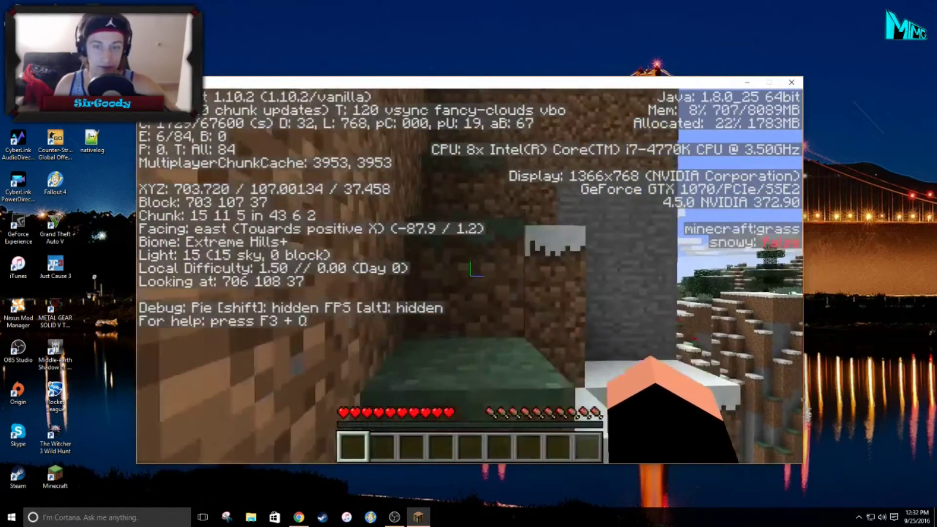
key("Escape")
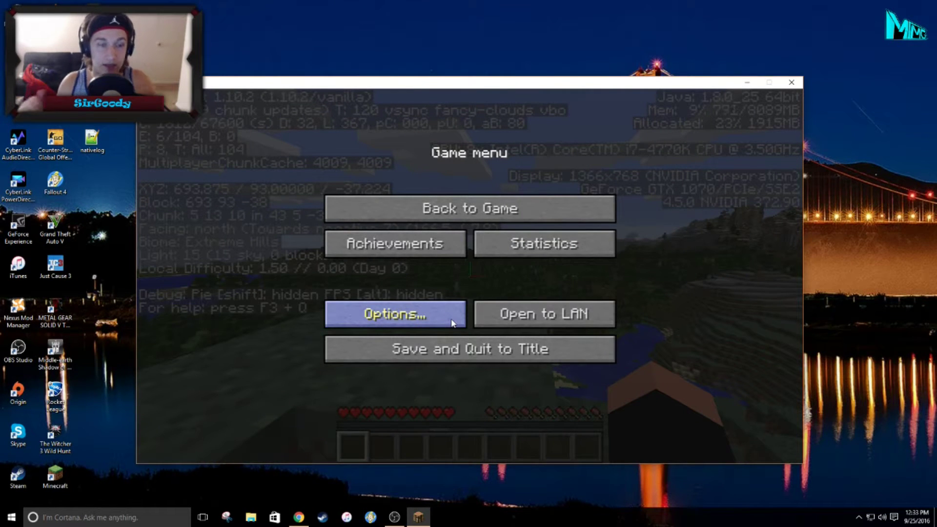